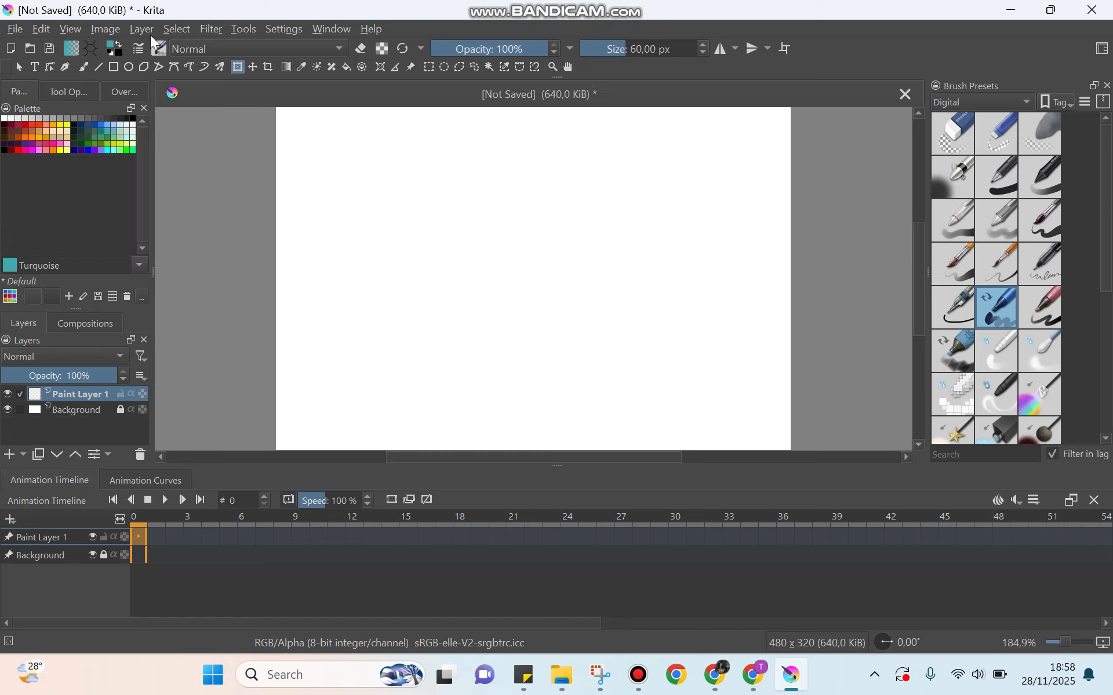
Step: Draw an unfilled circle with the Ellipse tool in the upper-left part of the canvas
click(128, 66)
drag(346, 180, 462, 300)
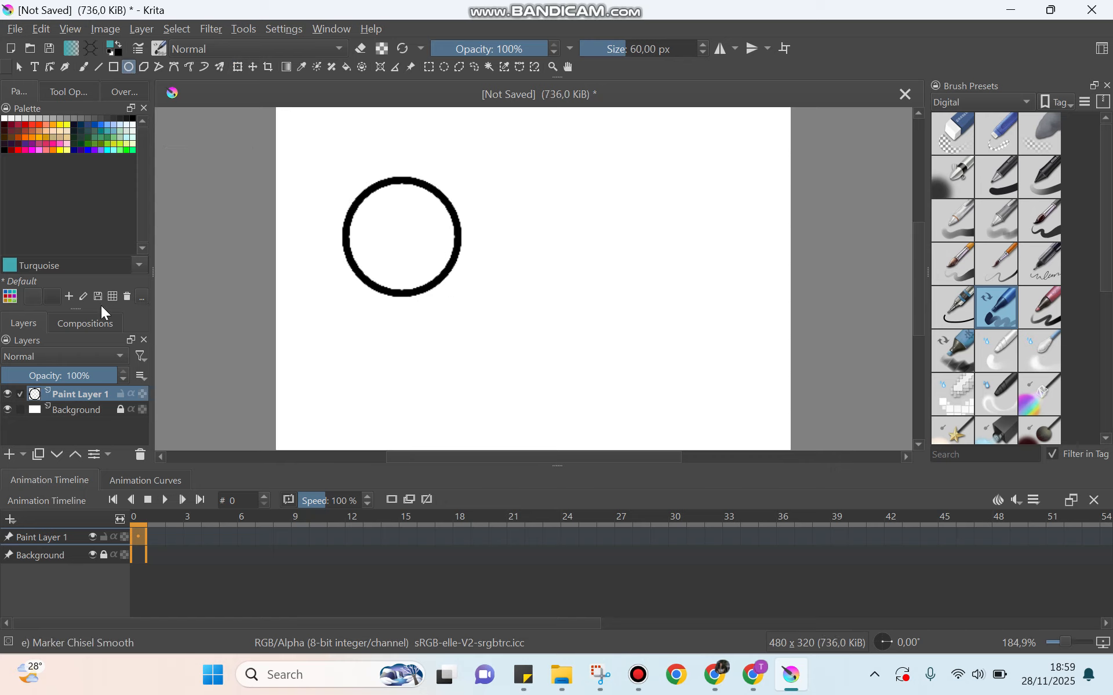
Step: Fill the inside of the circle with English-red using the Fill tool
click(348, 65)
click(24, 124)
click(370, 215)
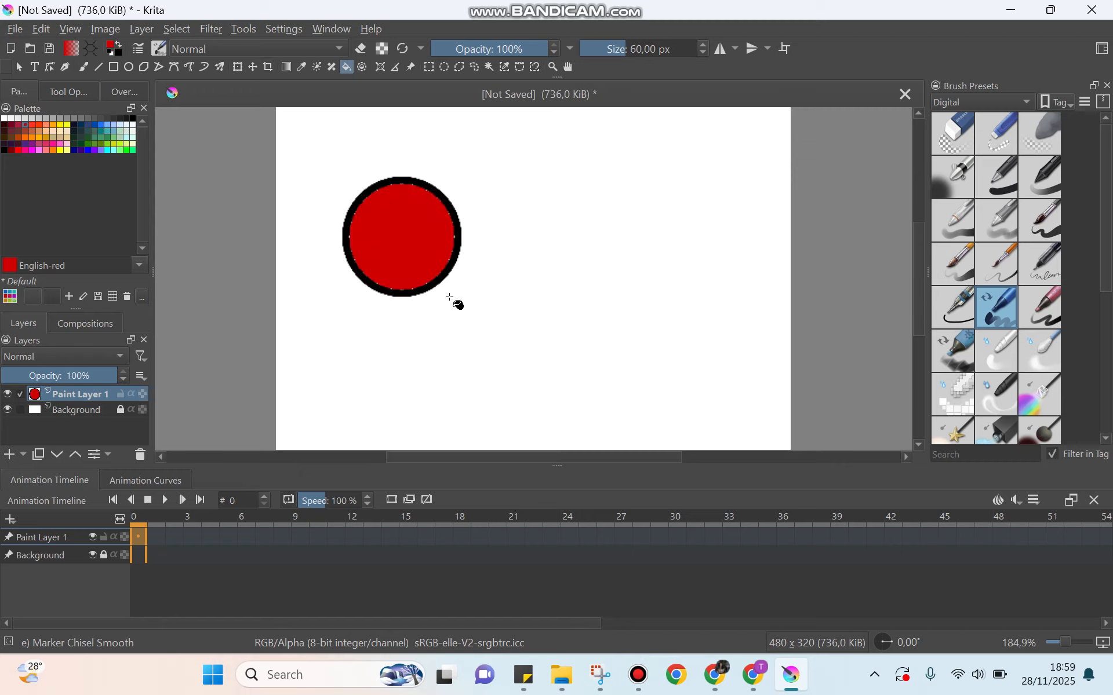
Step: Draw a second unfilled circle, about 100 × 97 px, to the right of the first one
scroll(448, 255, up, 3)
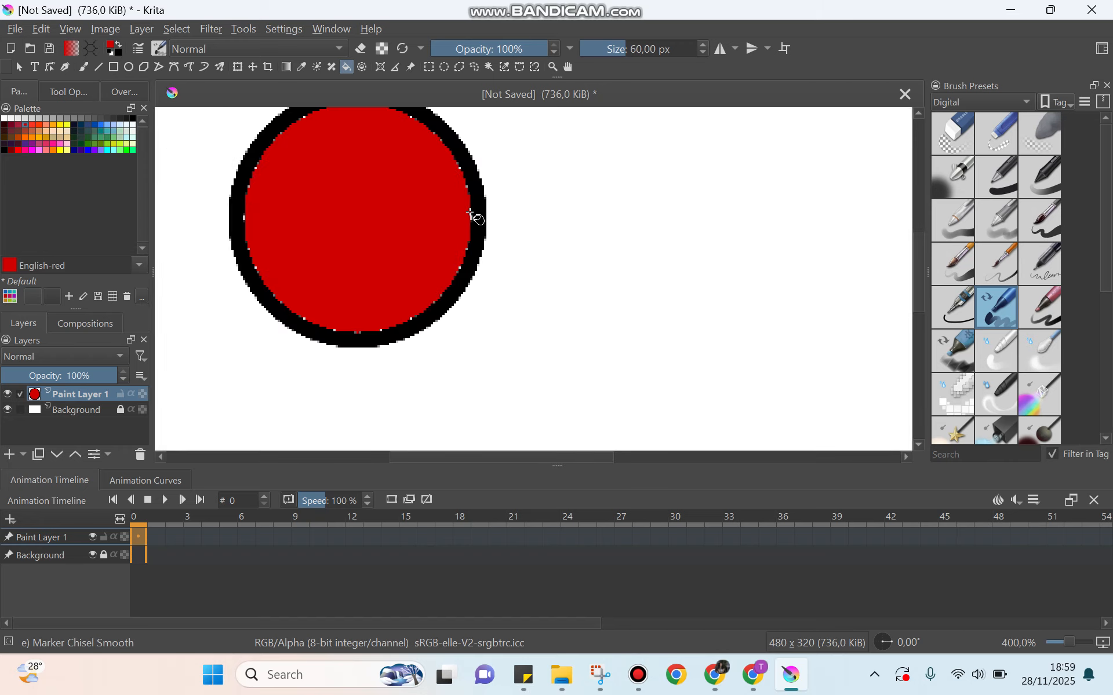
scroll(471, 214, up, 1)
scroll(472, 218, down, 2)
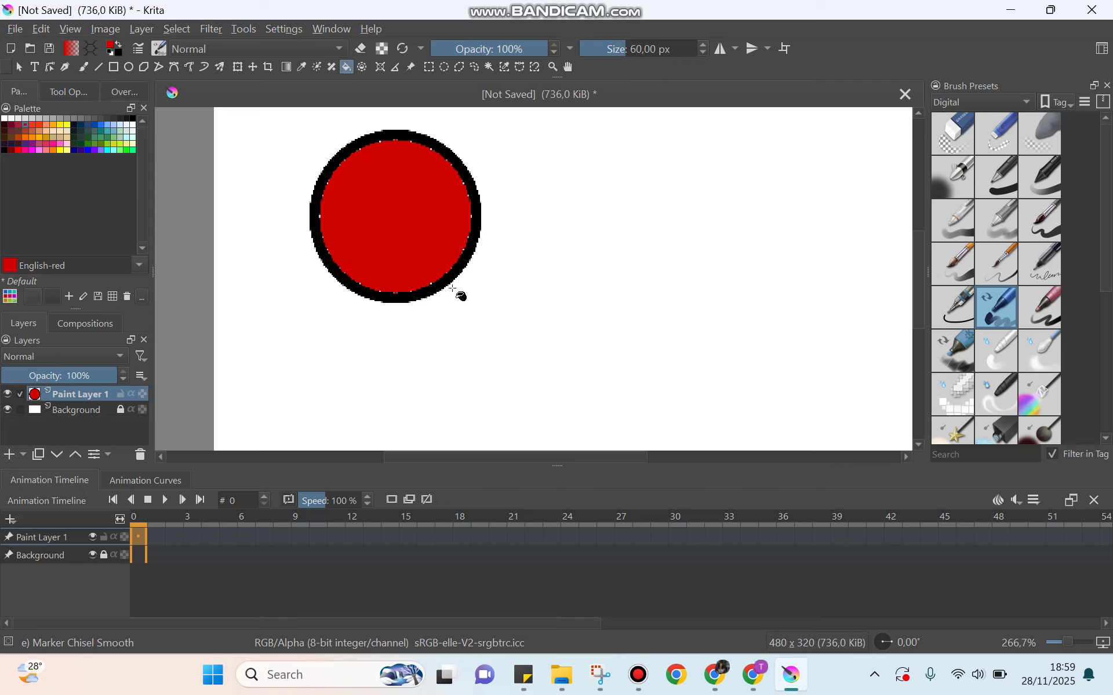
click(128, 71)
drag(563, 149, 716, 300)
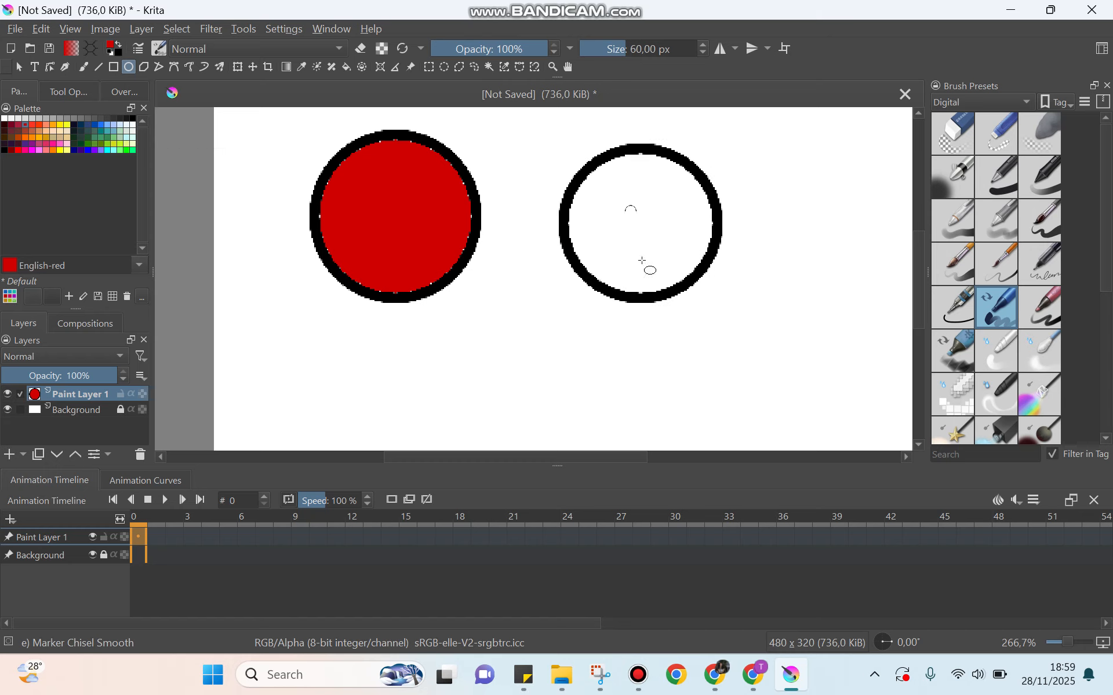
Step: Set the Fill tool's Grow to 1 px and fill the second circle with red
click(64, 90)
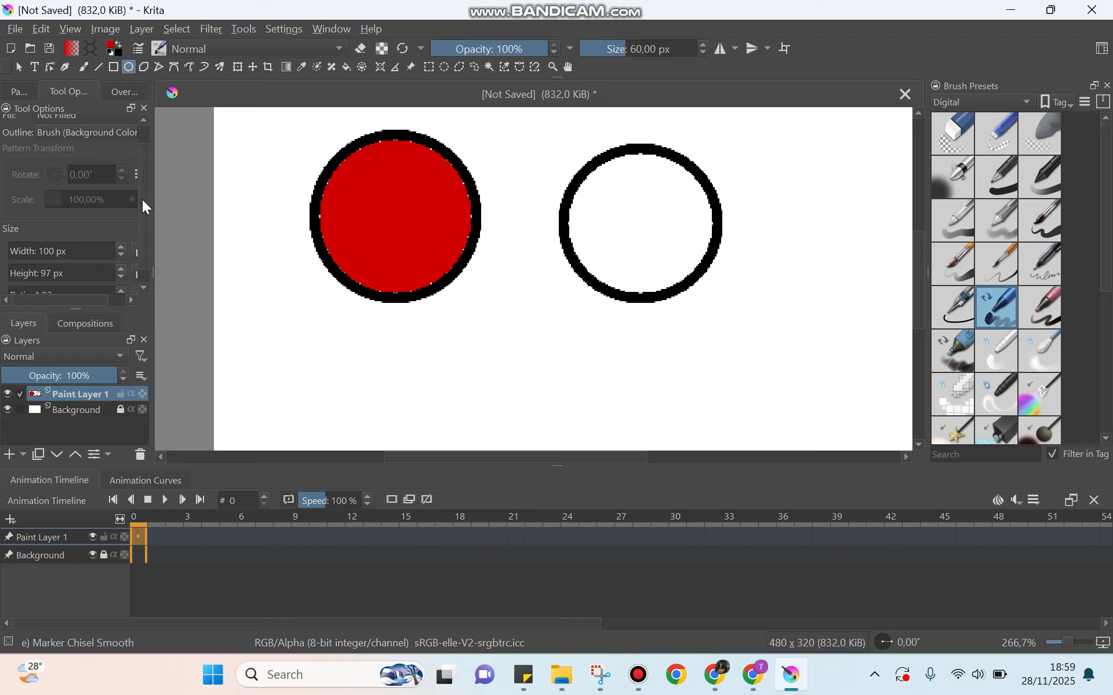
scroll(140, 205, down, 2)
scroll(131, 228, up, 4)
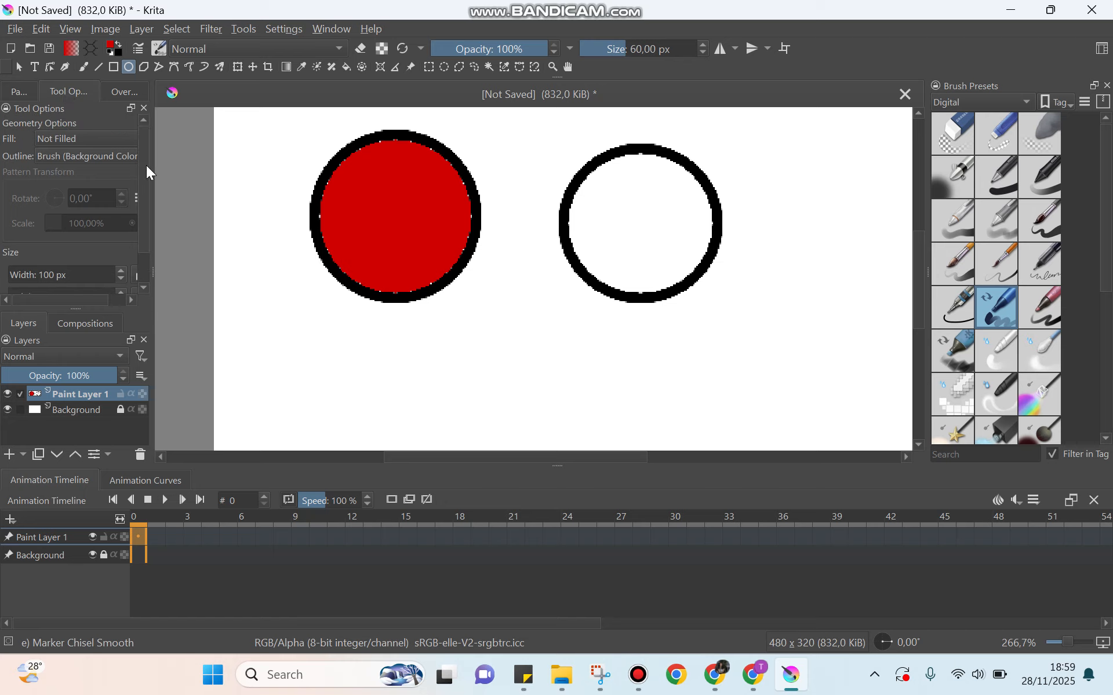
click(347, 69)
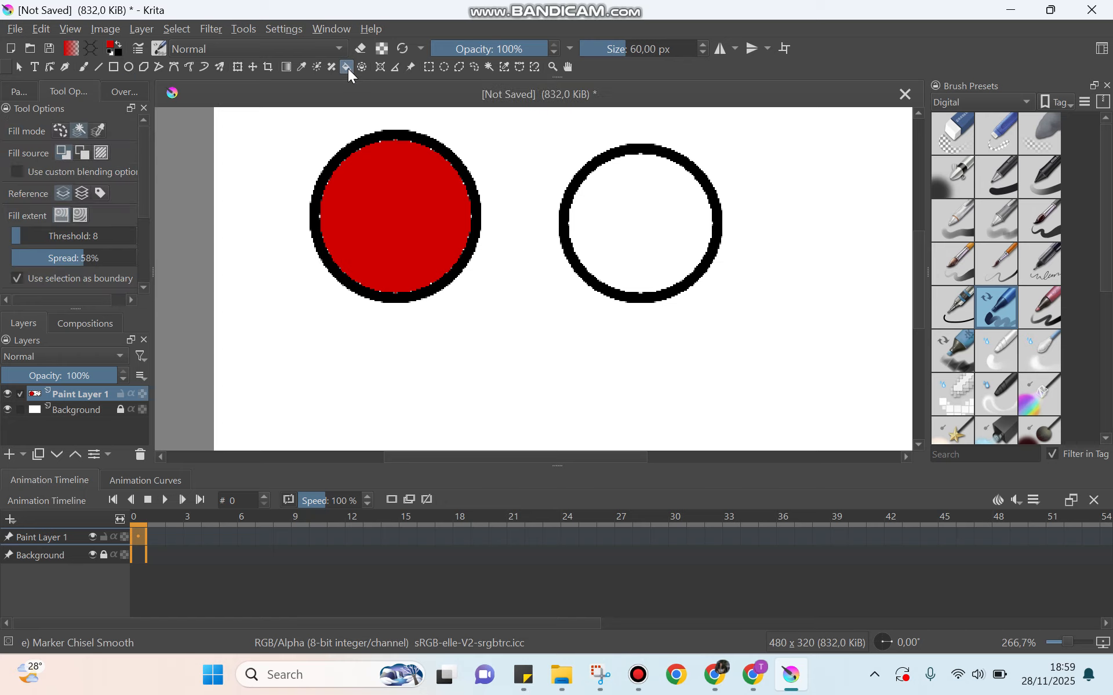
scroll(140, 165, down, 3)
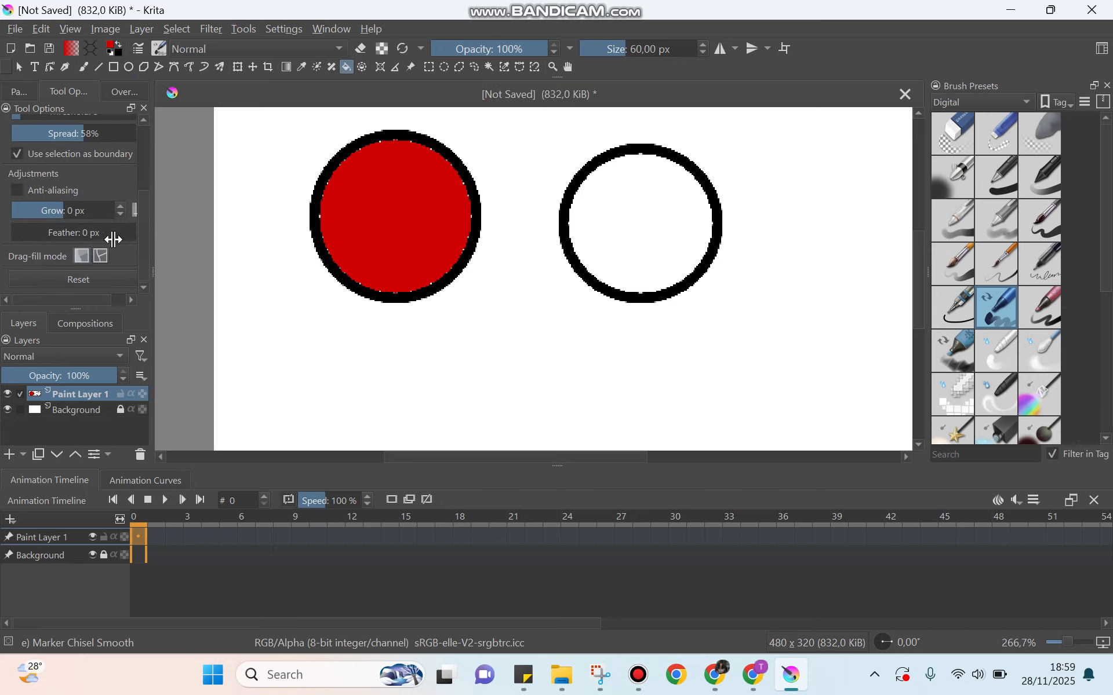
click(123, 206)
click(637, 206)
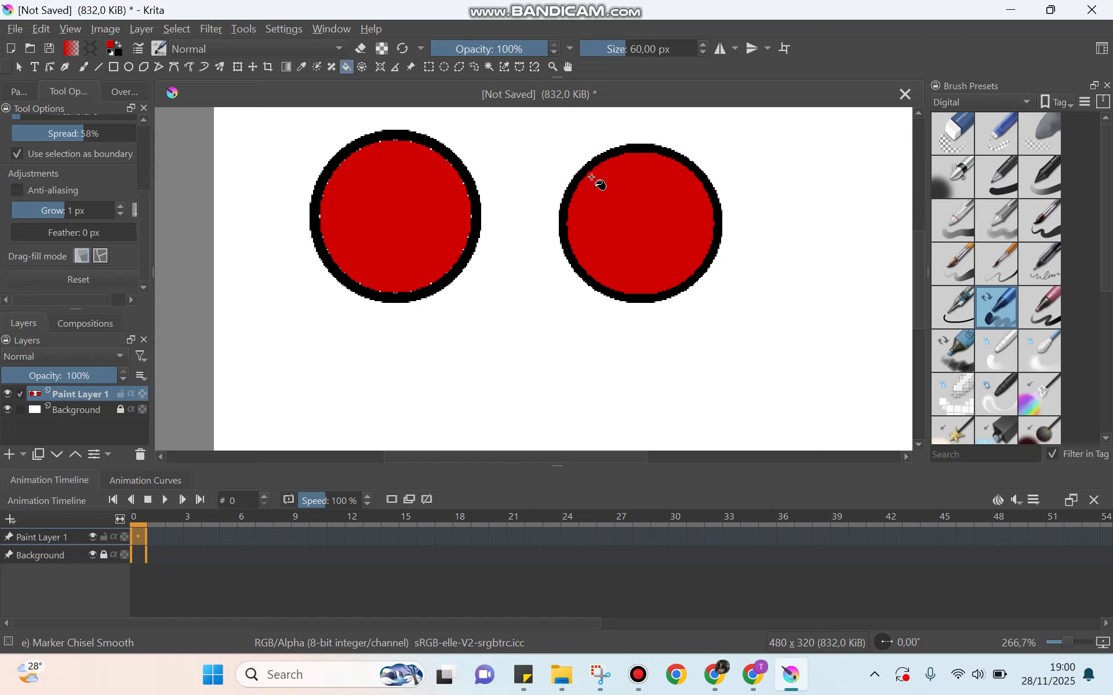
Step: Zoom in to inspect the filled edges of the circles
scroll(591, 181, up, 2)
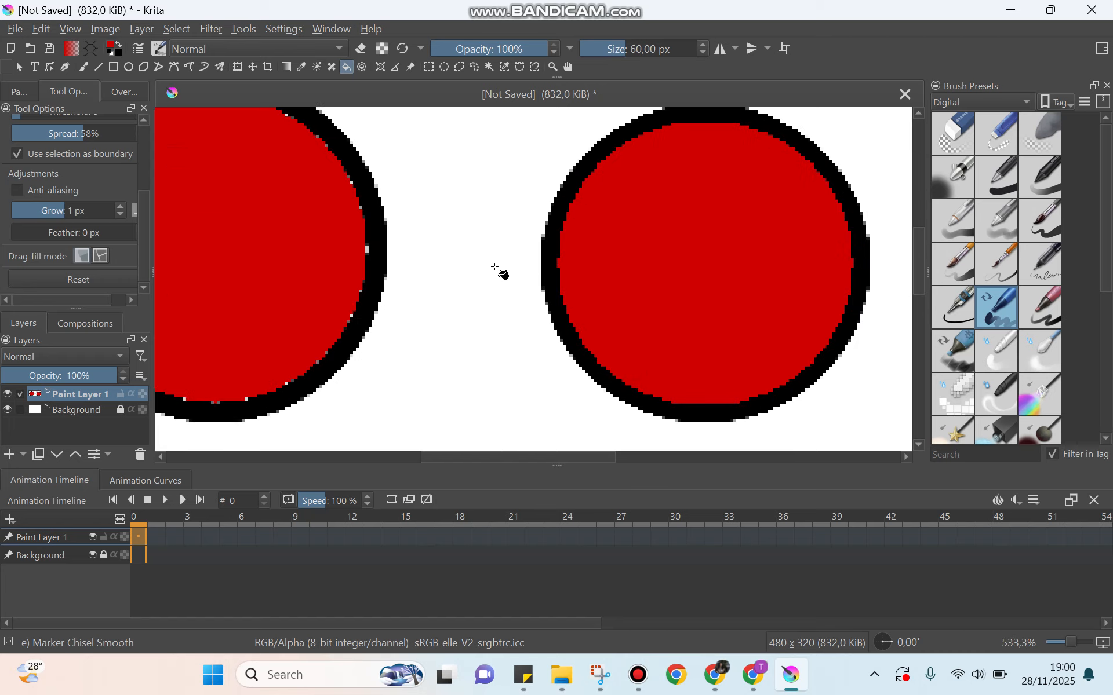
scroll(559, 256, up, 2)
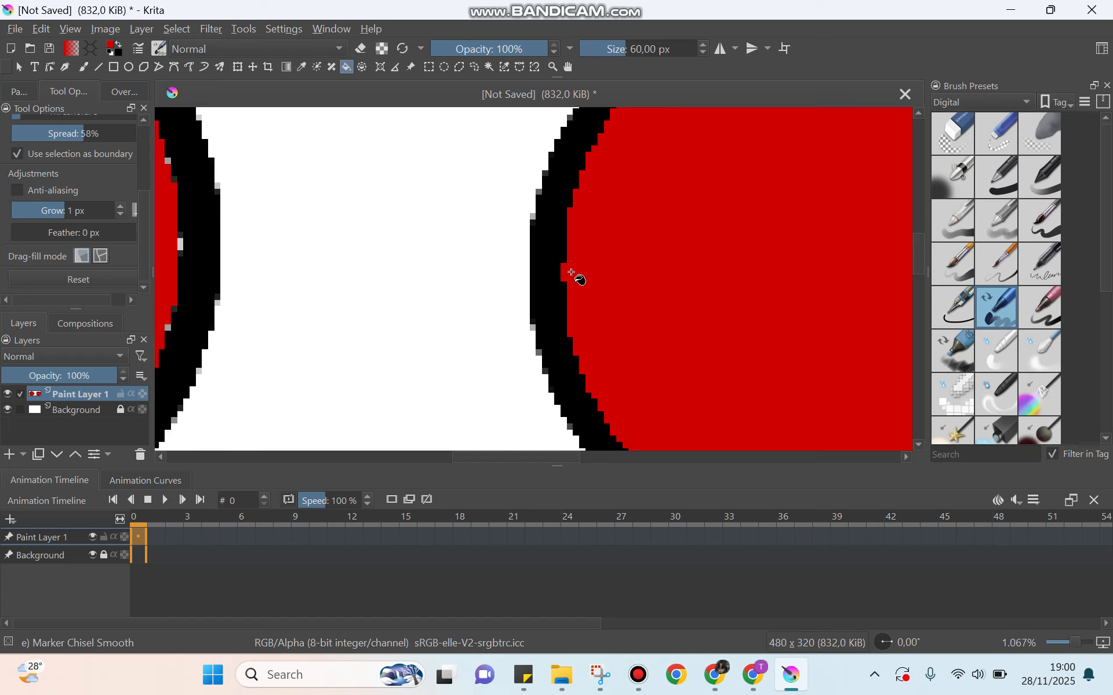
scroll(572, 272, down, 4)
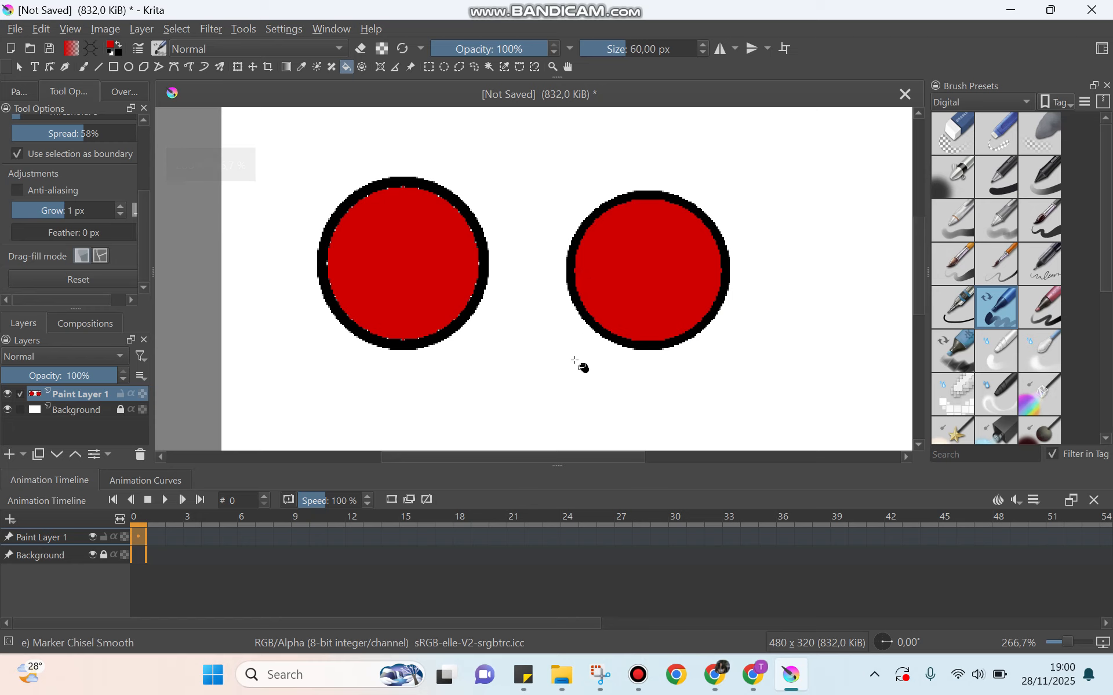
Step: Fill the white background area with red and undo that fill
click(535, 449)
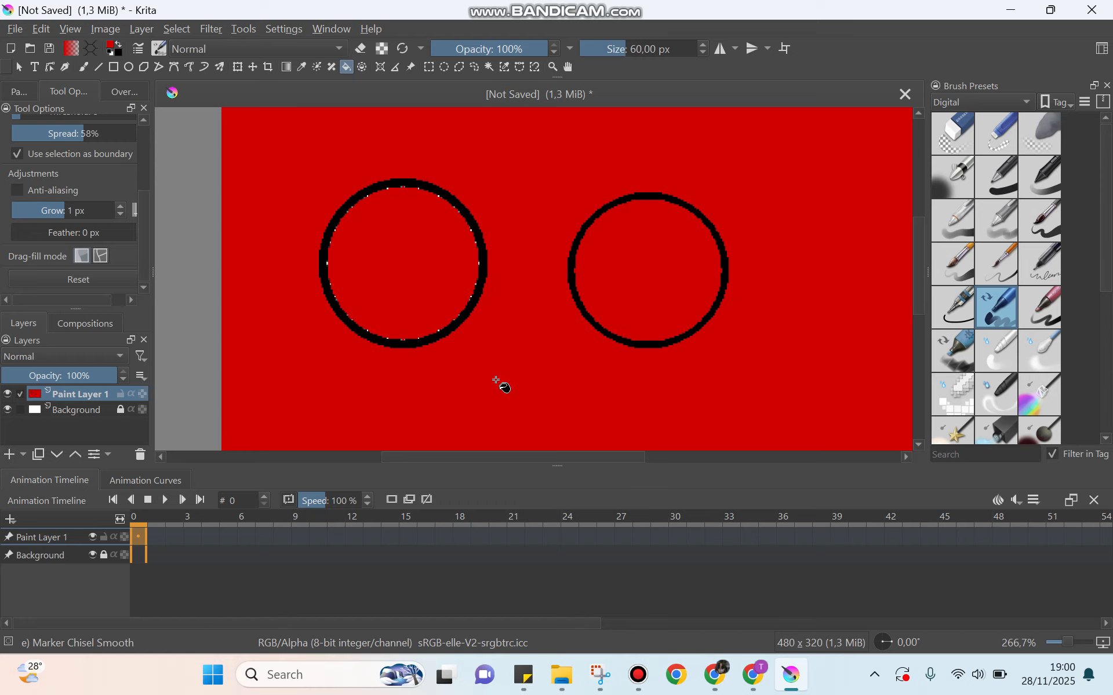
key(ctrl+z)
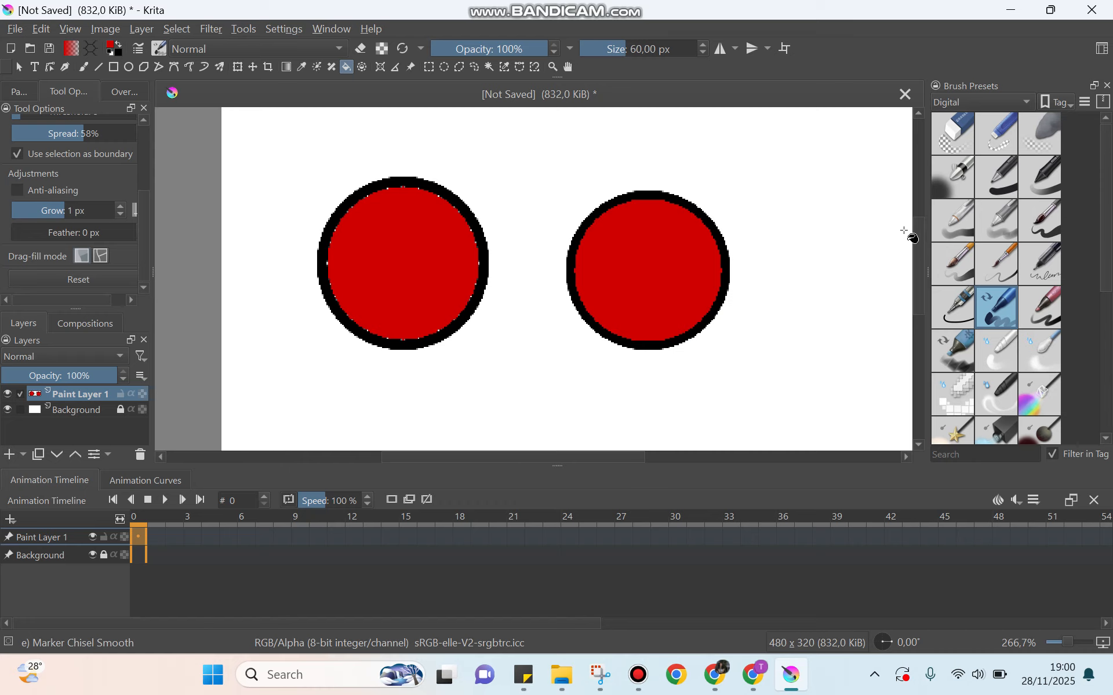
Step: Draw a third unfilled ellipse, about 108 × 125 px, to the right of the second circle
scroll(648, 276, down, 2)
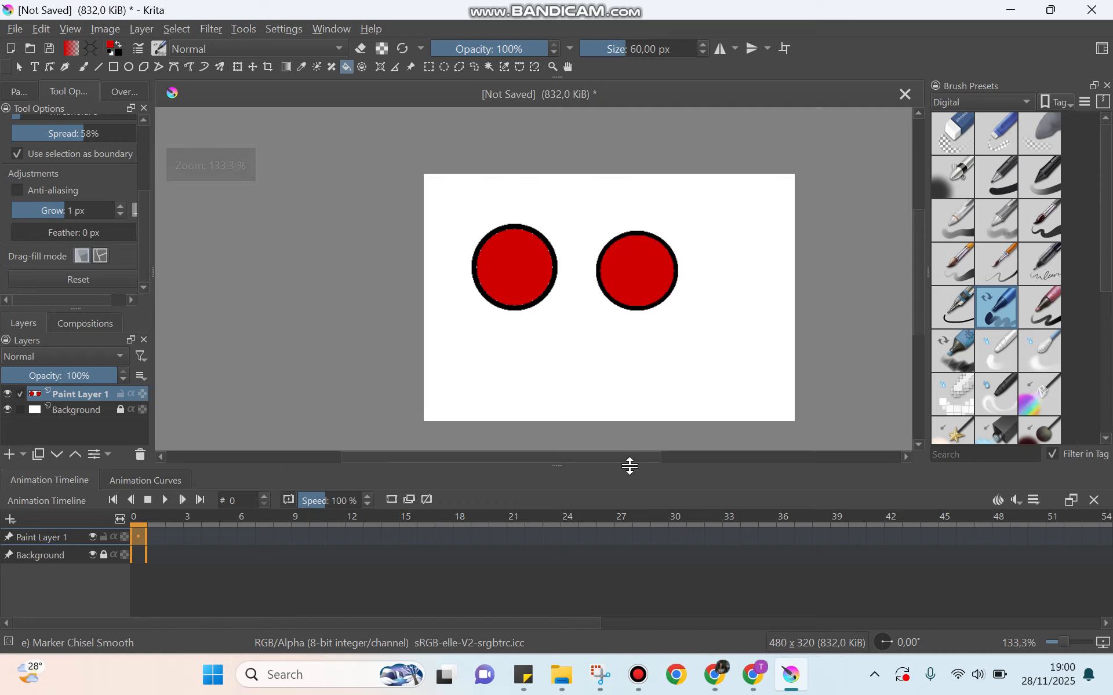
drag(617, 455, 636, 454)
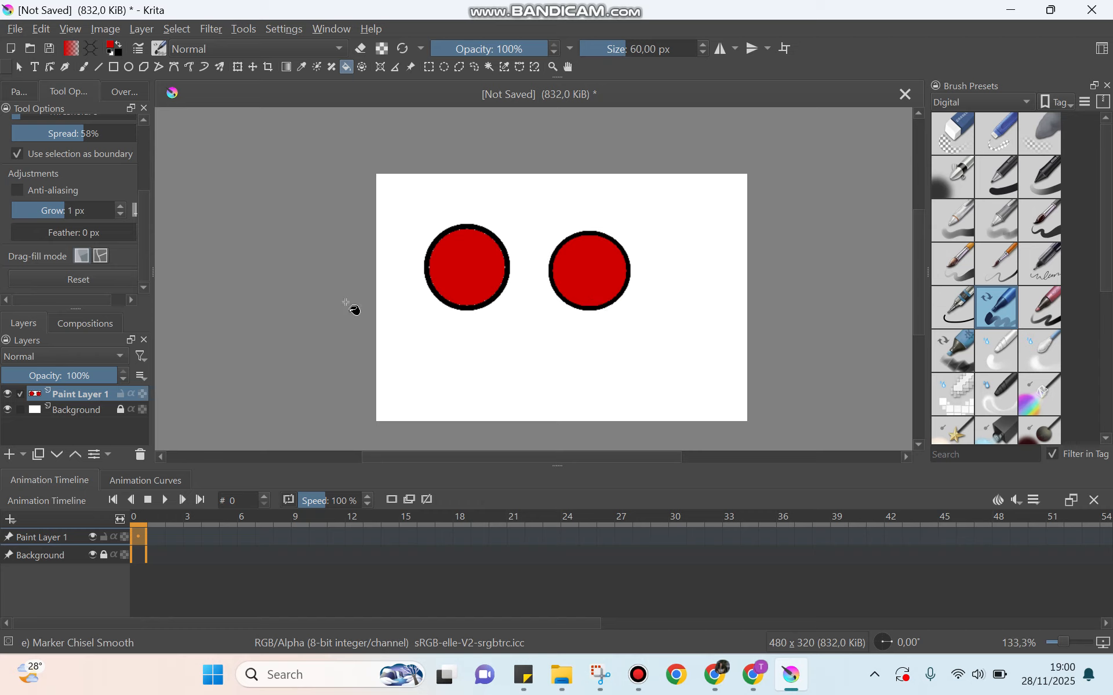
scroll(139, 140, up, 3)
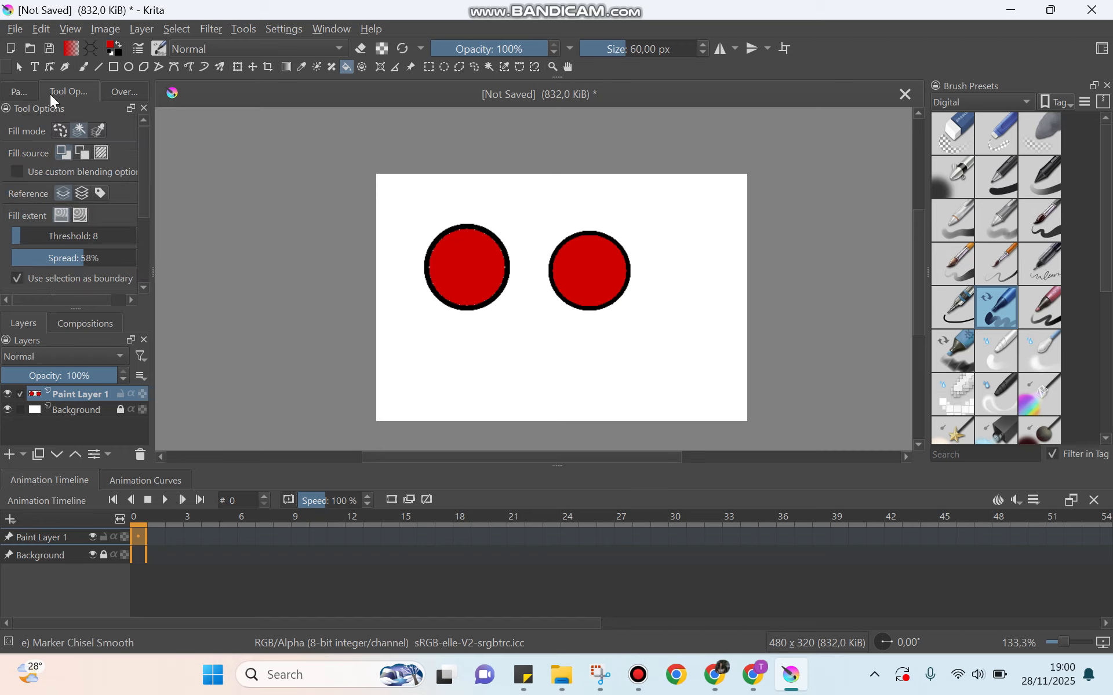
click(7, 90)
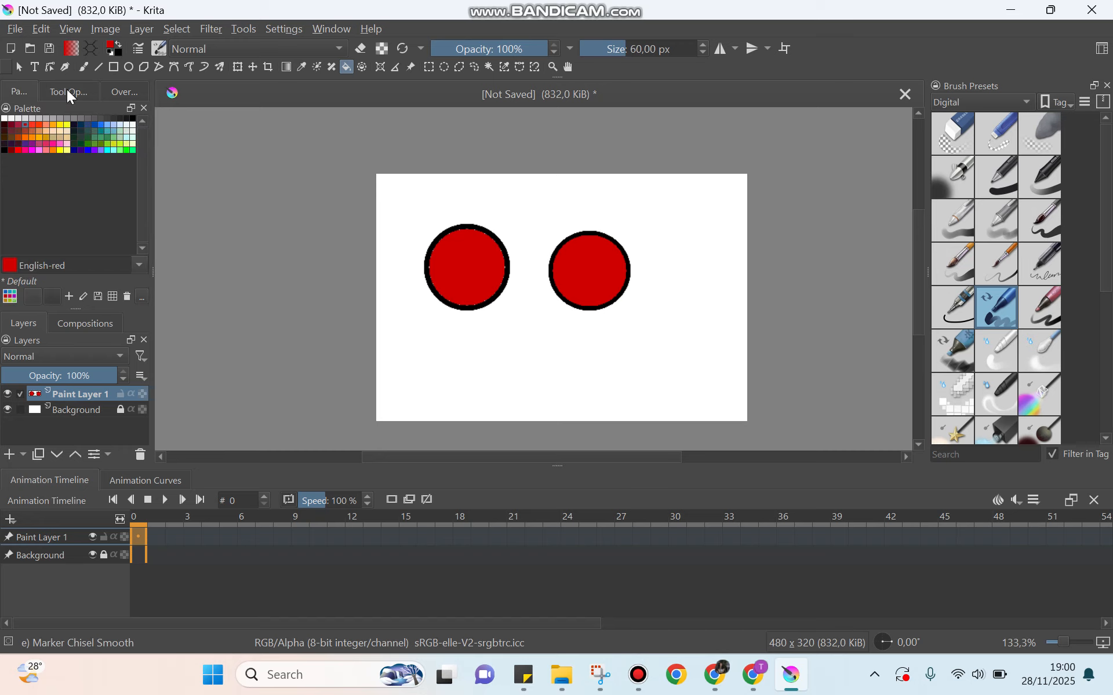
click(129, 66)
drag(648, 206, 731, 302)
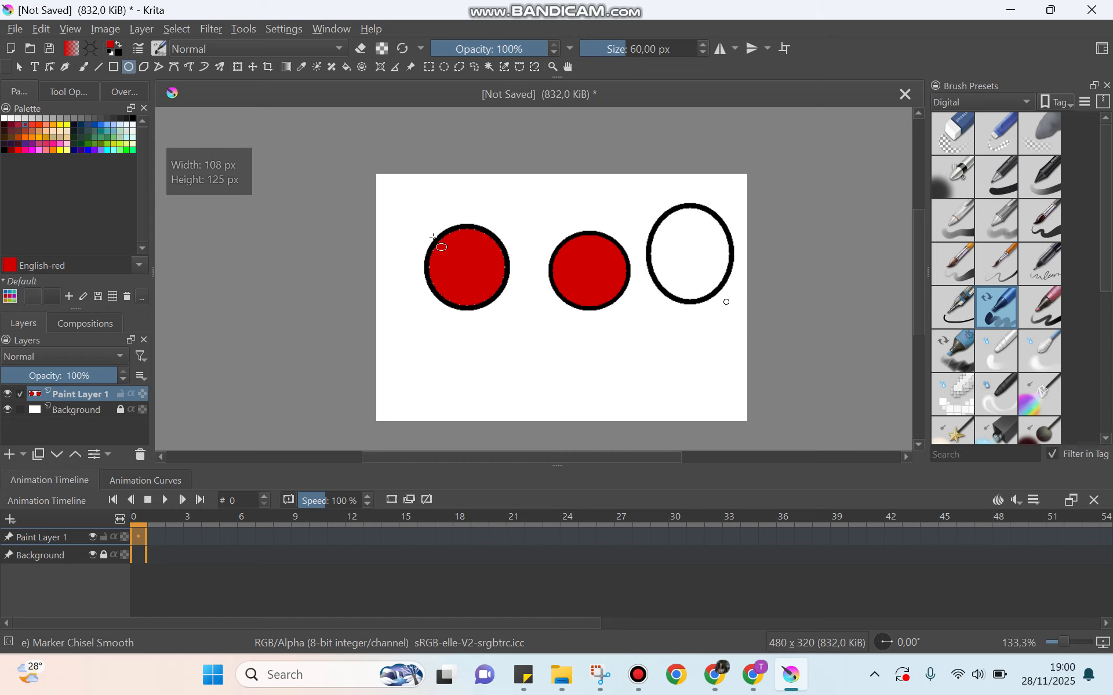
Step: Set the Ellipse tool's fill option to Pattern
click(67, 92)
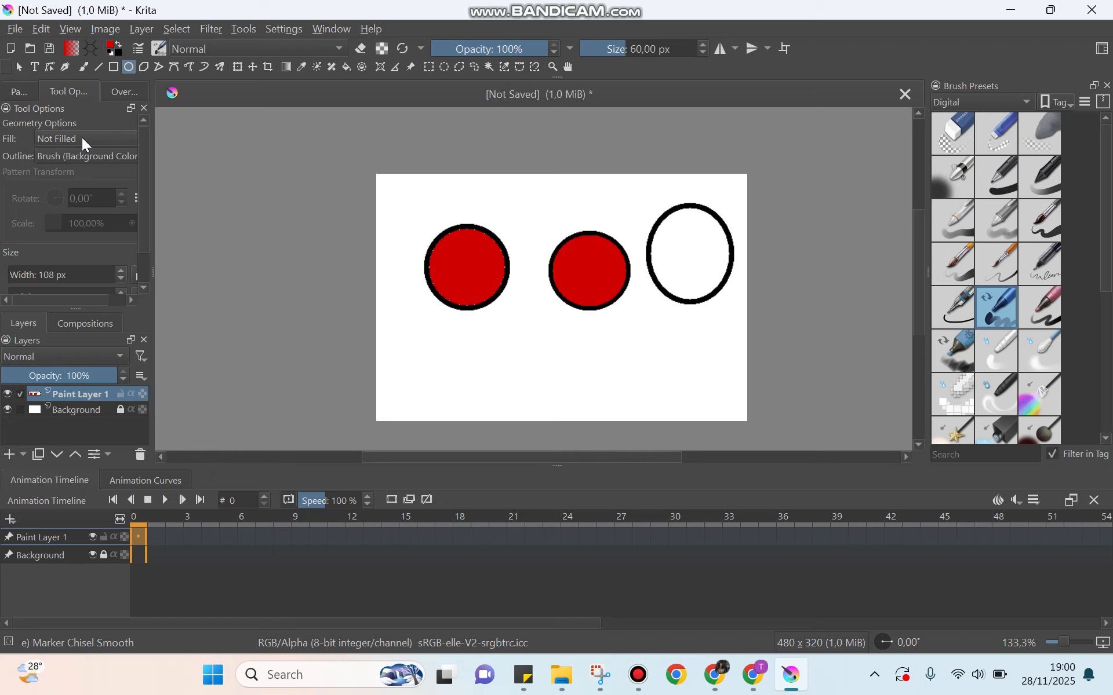
click(50, 145)
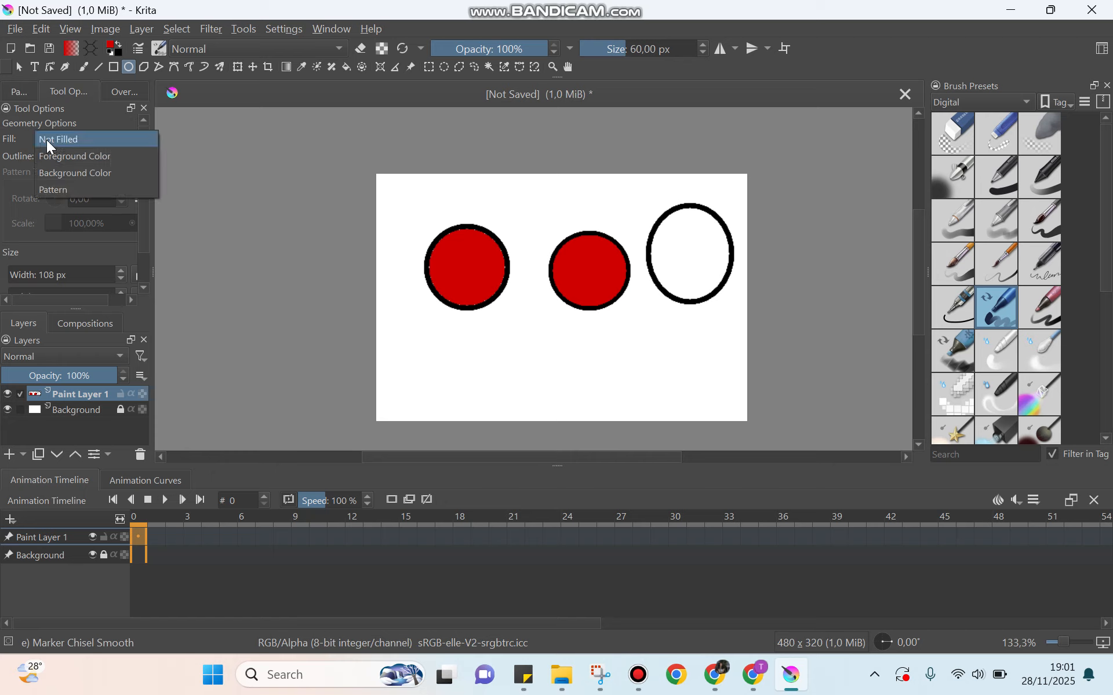
click(66, 190)
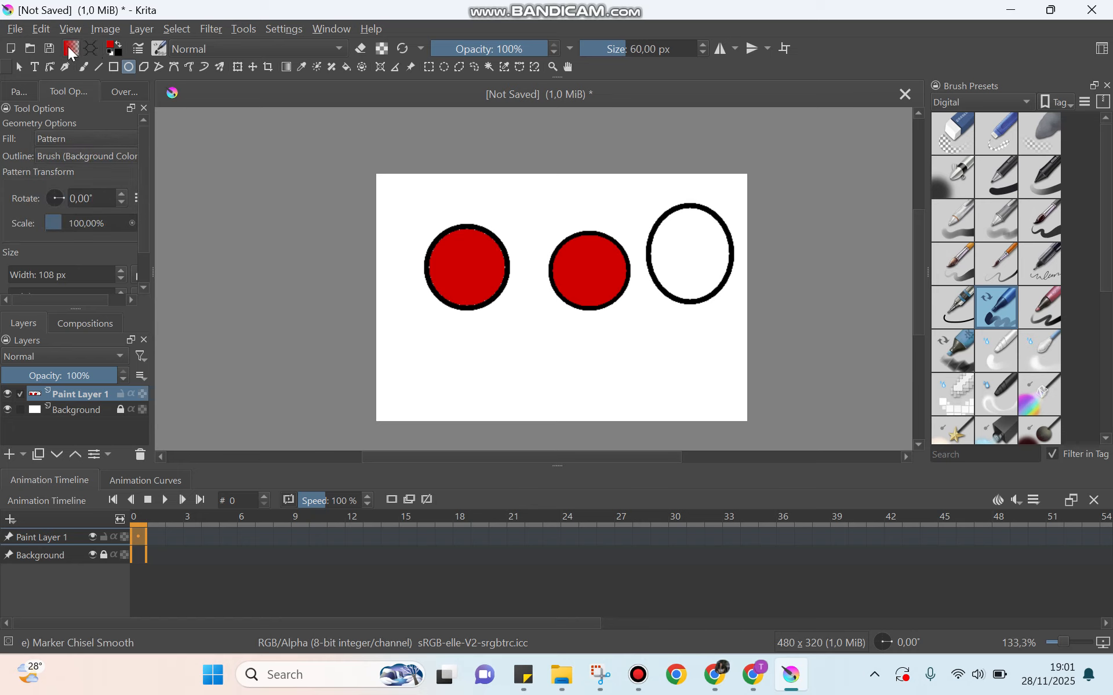
Step: Pick a grey sand texture pattern and draw a pattern-filled circle about 131 px wide below the first circle
click(89, 50)
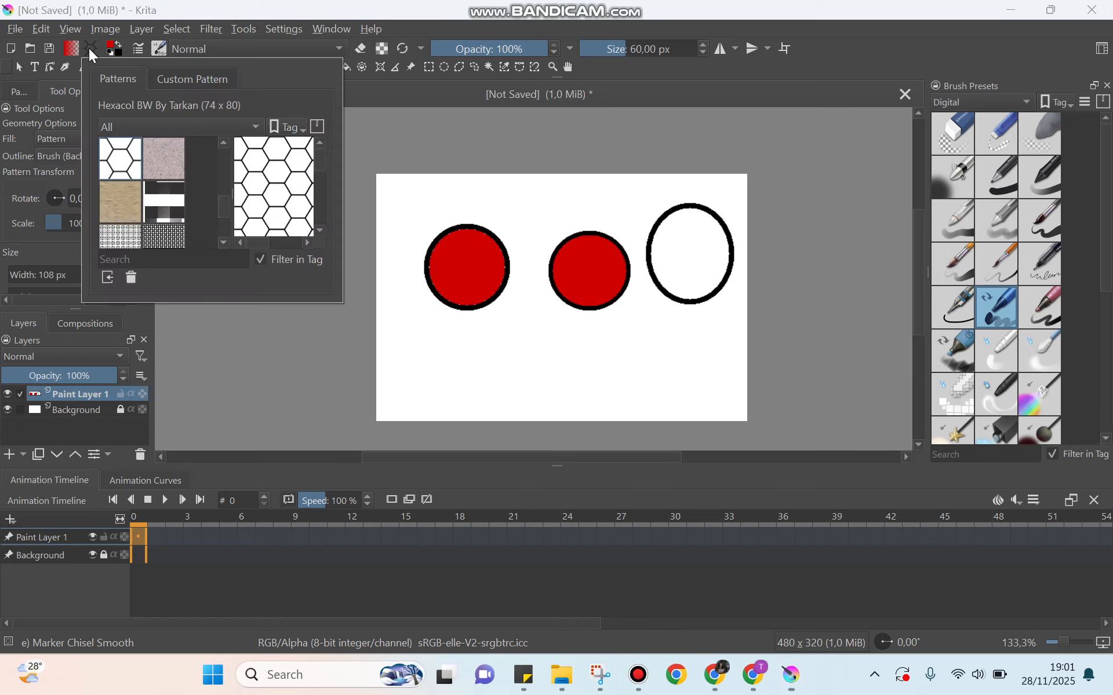
scroll(148, 187, down, 2)
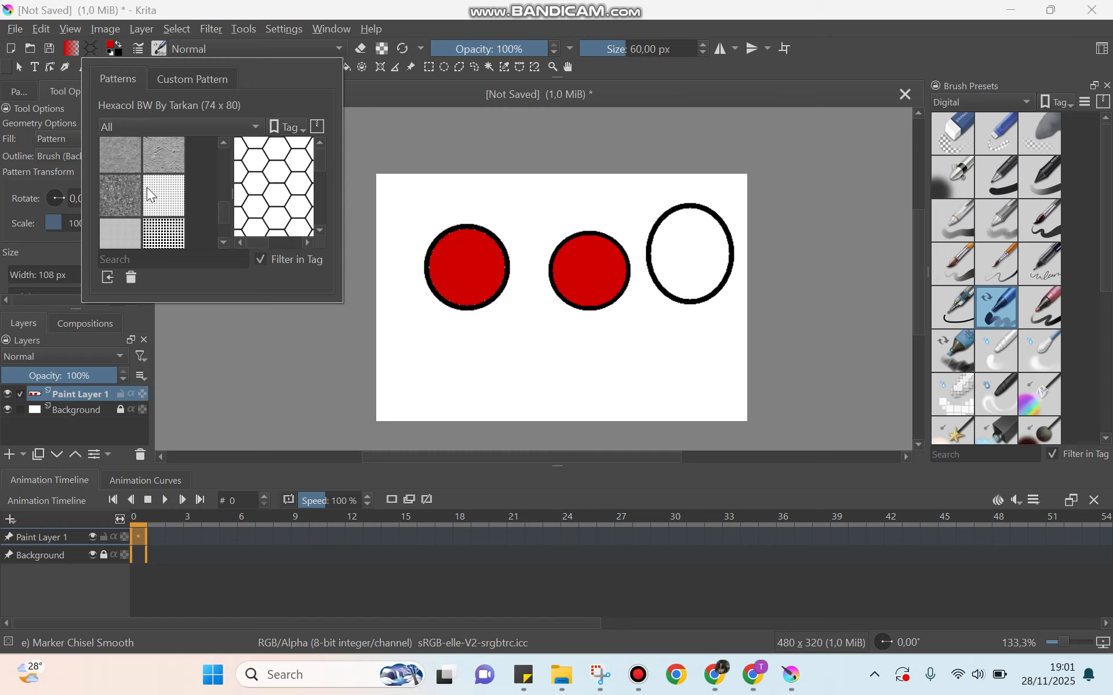
scroll(128, 170, down, 2)
scroll(124, 166, up, 1)
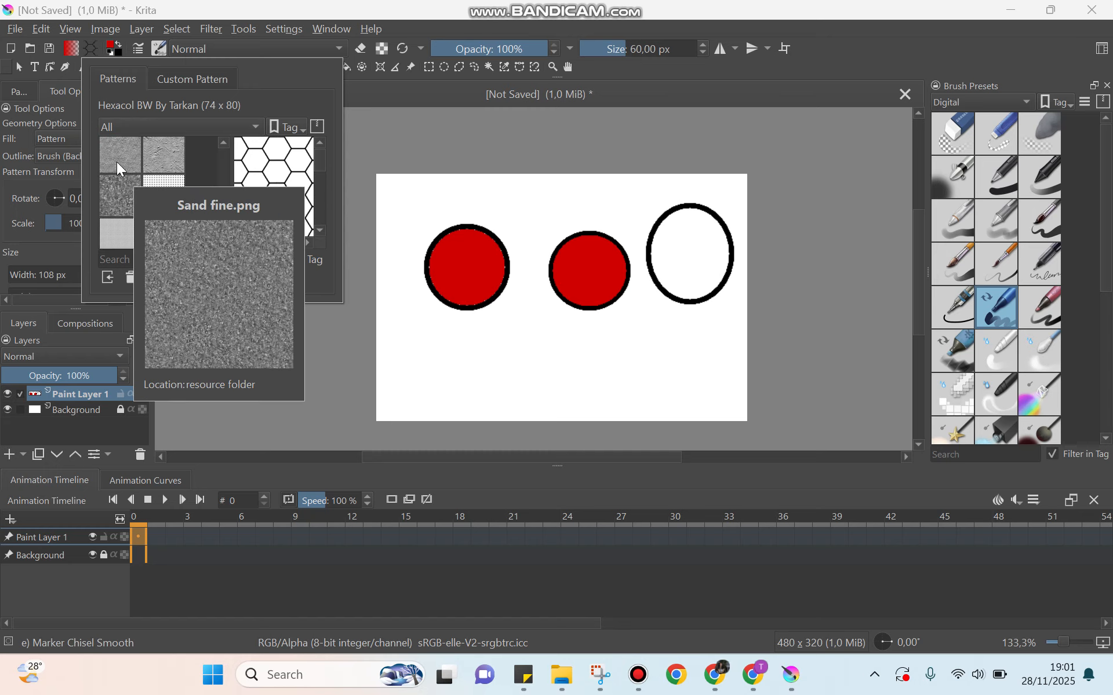
click(114, 183)
click(204, 330)
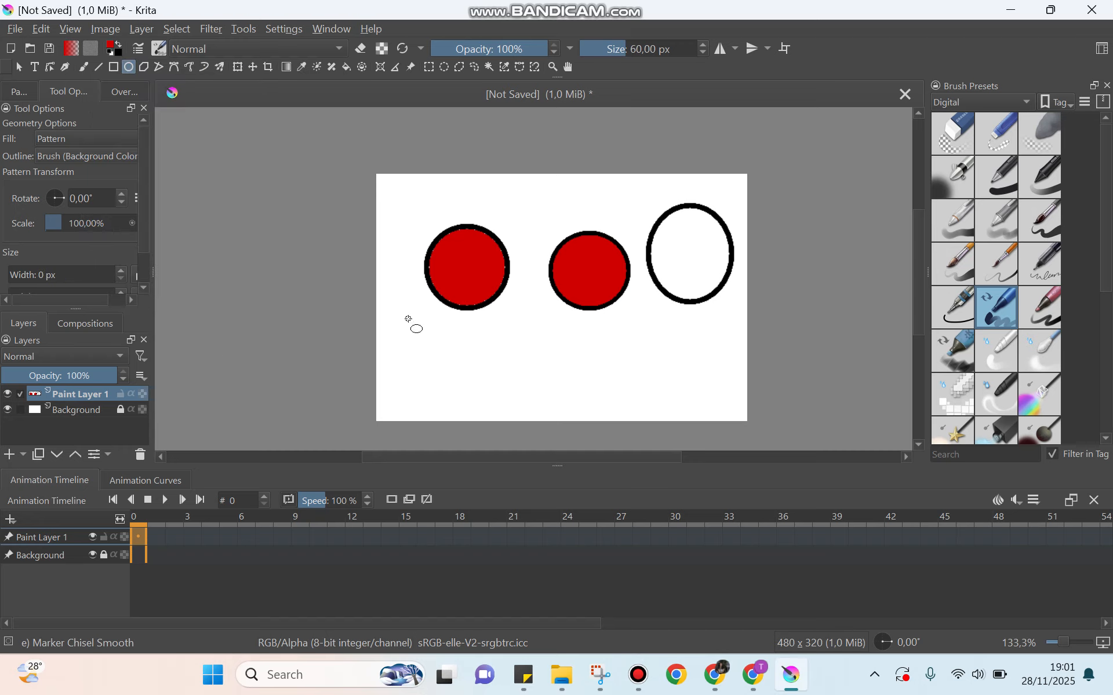
drag(404, 313, 506, 411)
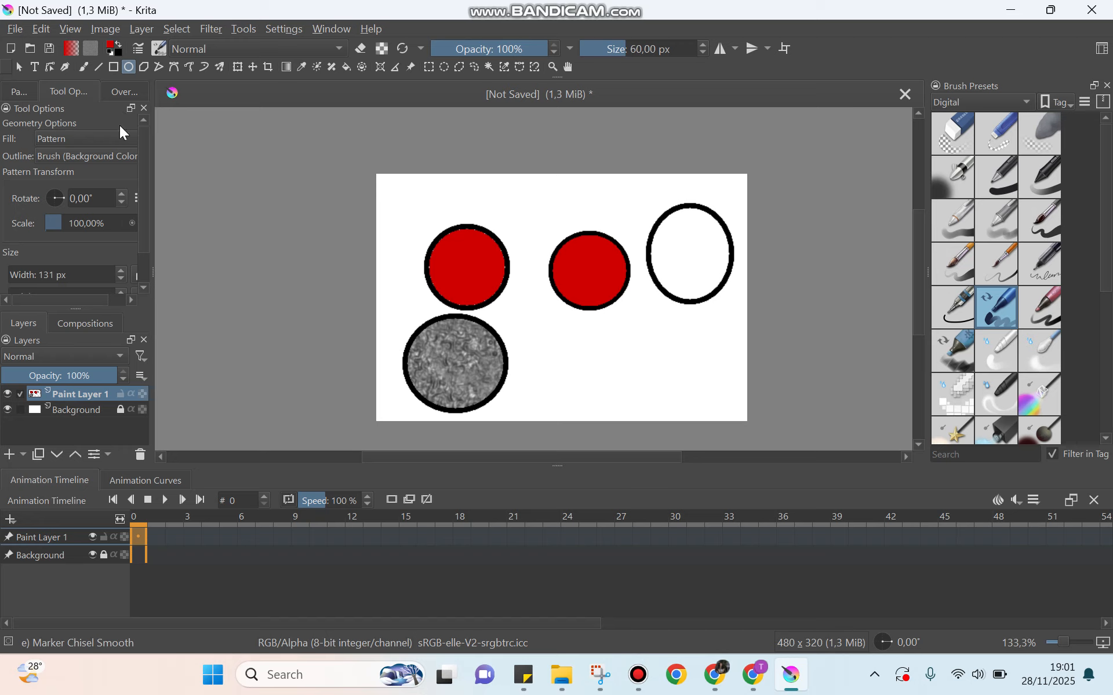
click(109, 139)
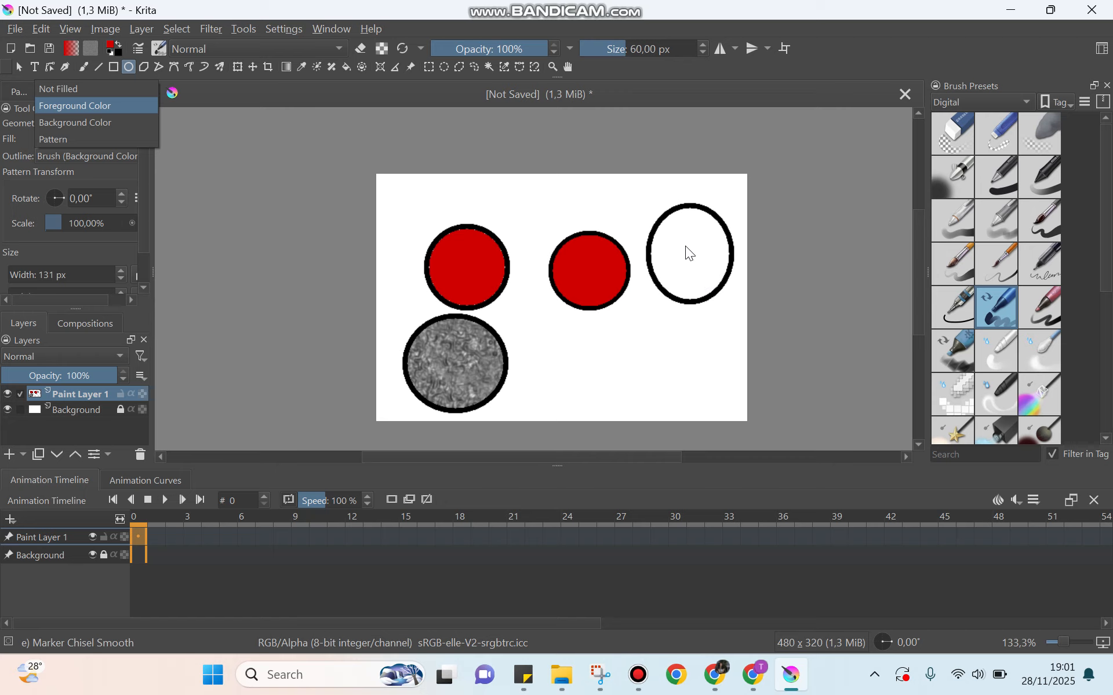
click(422, 199)
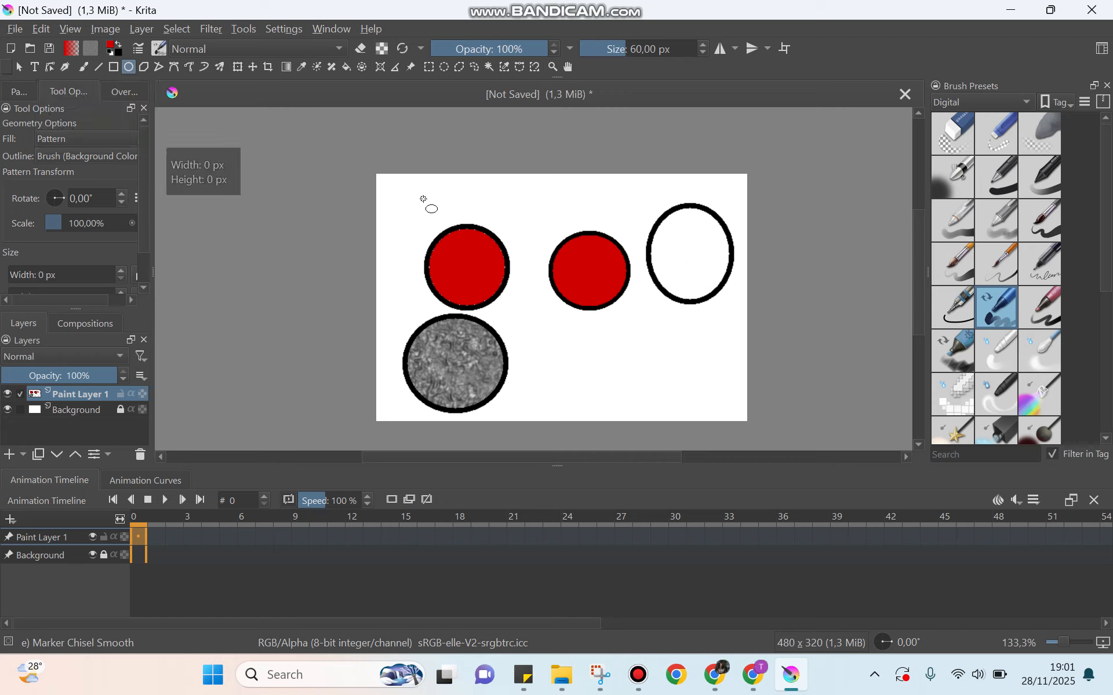